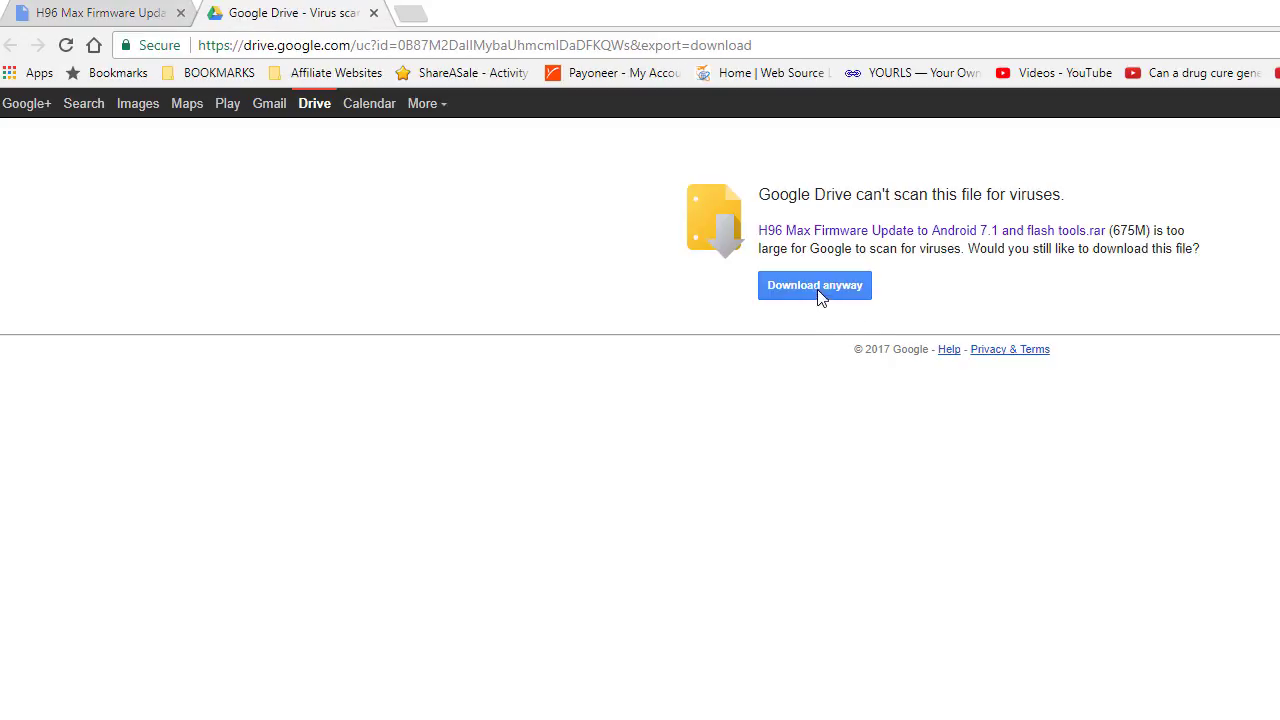
Download the H96 Max firmware .rar despite the virus warning and save it to the Desktop
{"action": "left_click", "coordinate": [812, 285]}
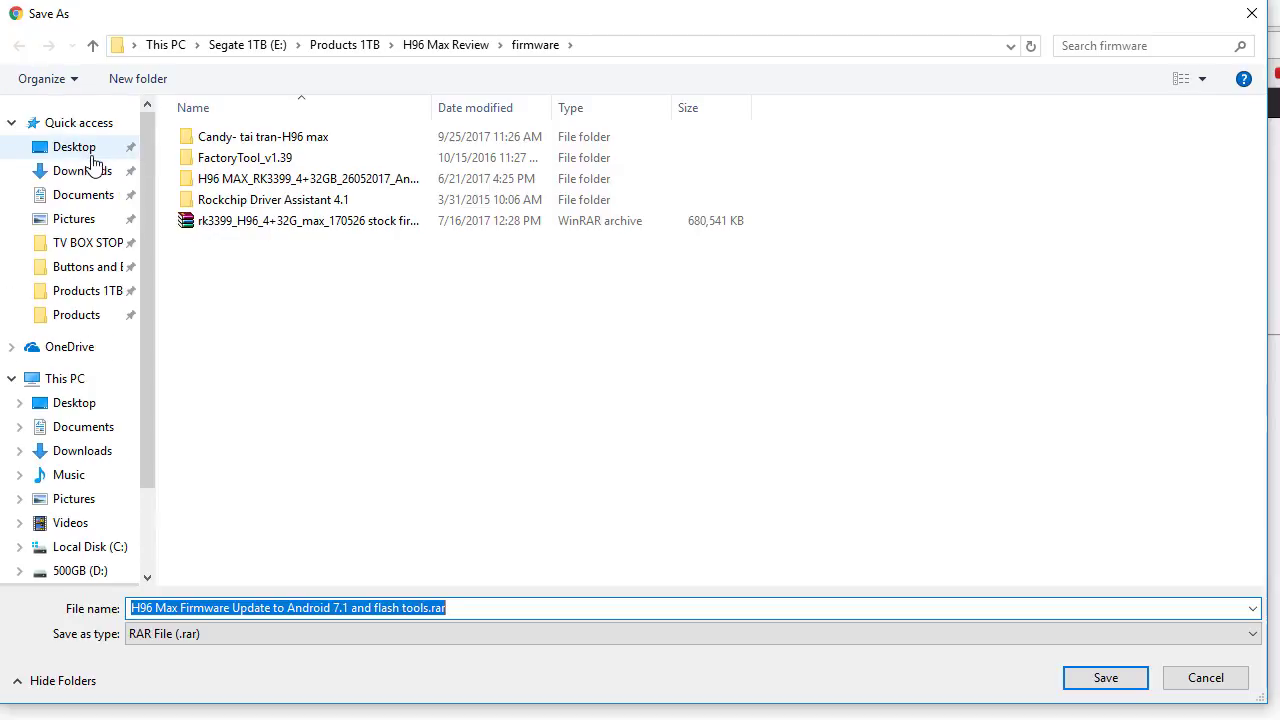
{"action": "left_click", "coordinate": [84, 151]}
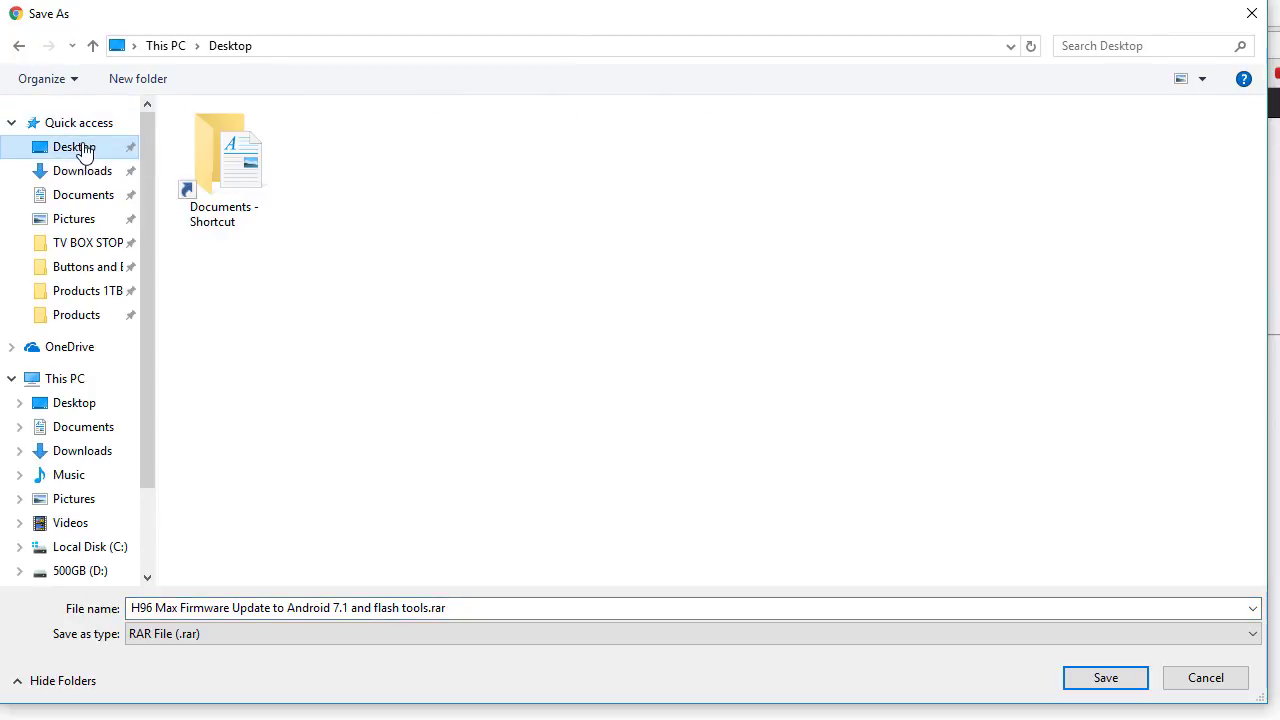
{"action": "left_click", "coordinate": [1105, 680]}
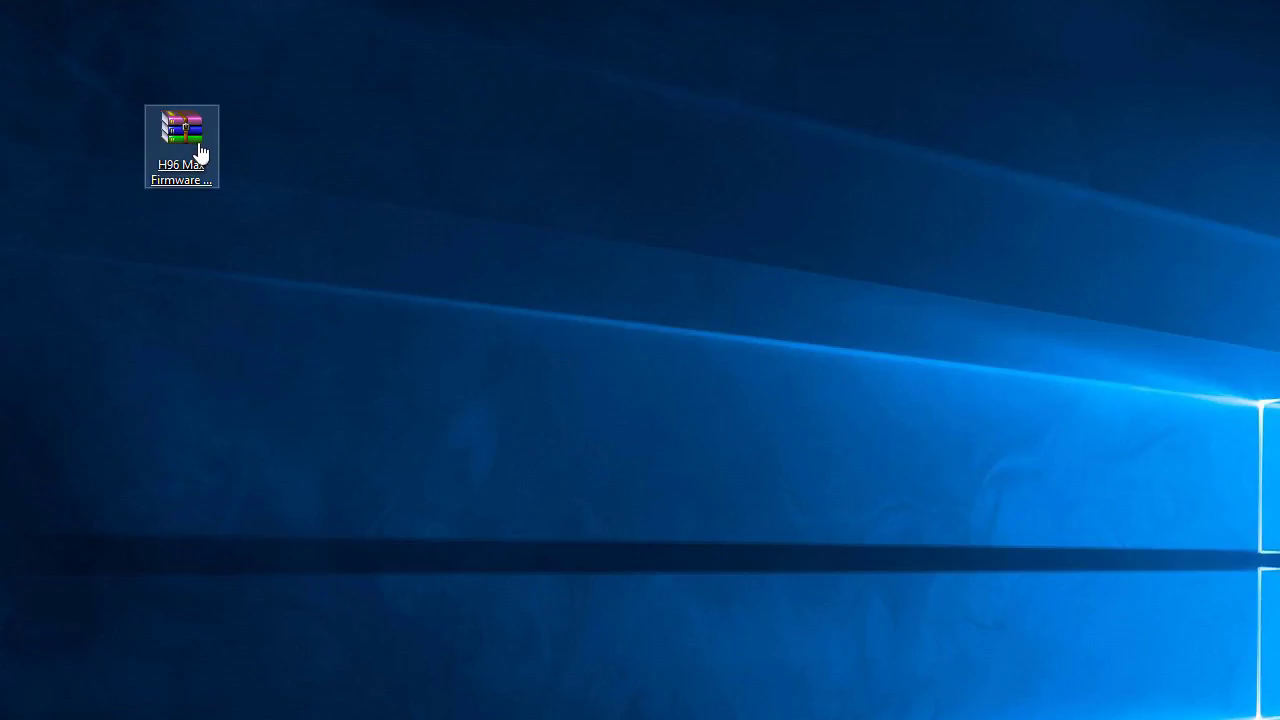
Extract the firmware .rar on the desktop into the H96 MAX, FactoryTool and DriverAssitant folders
{"action": "left_click_drag", "start_coordinate": [200, 150], "coordinate": [127, 118]}
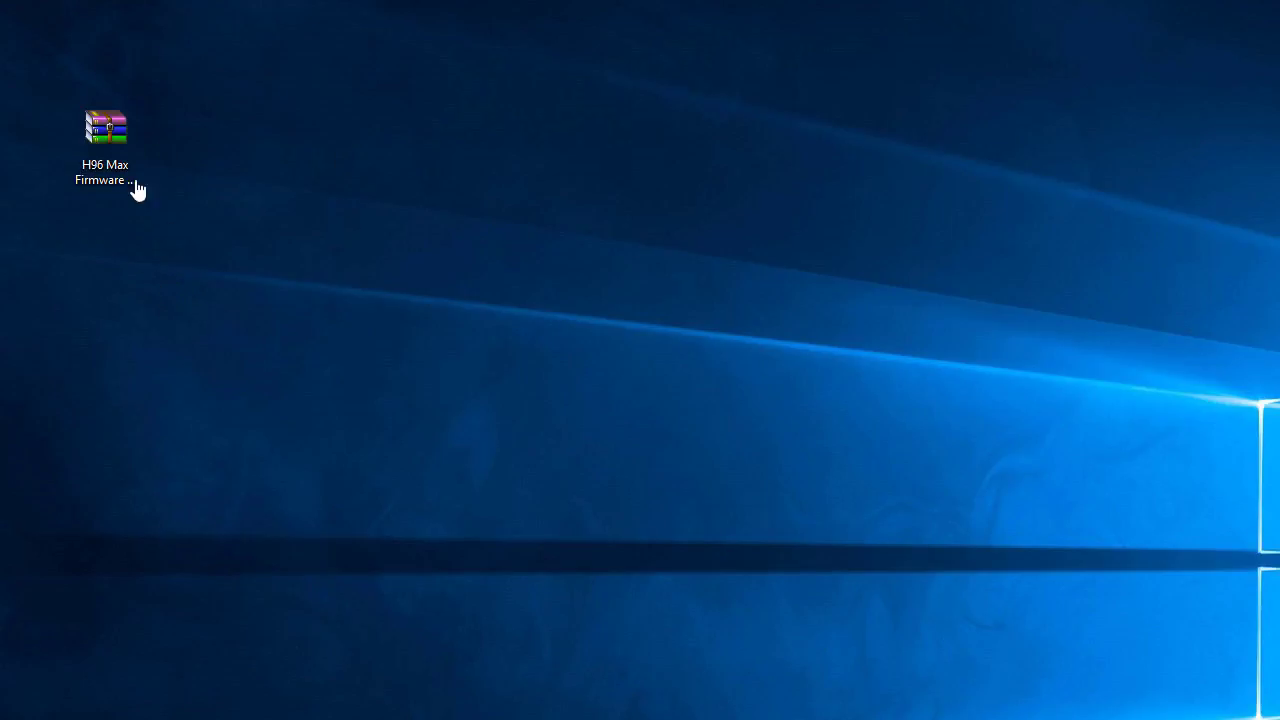
{"action": "right_click", "coordinate": [115, 132]}
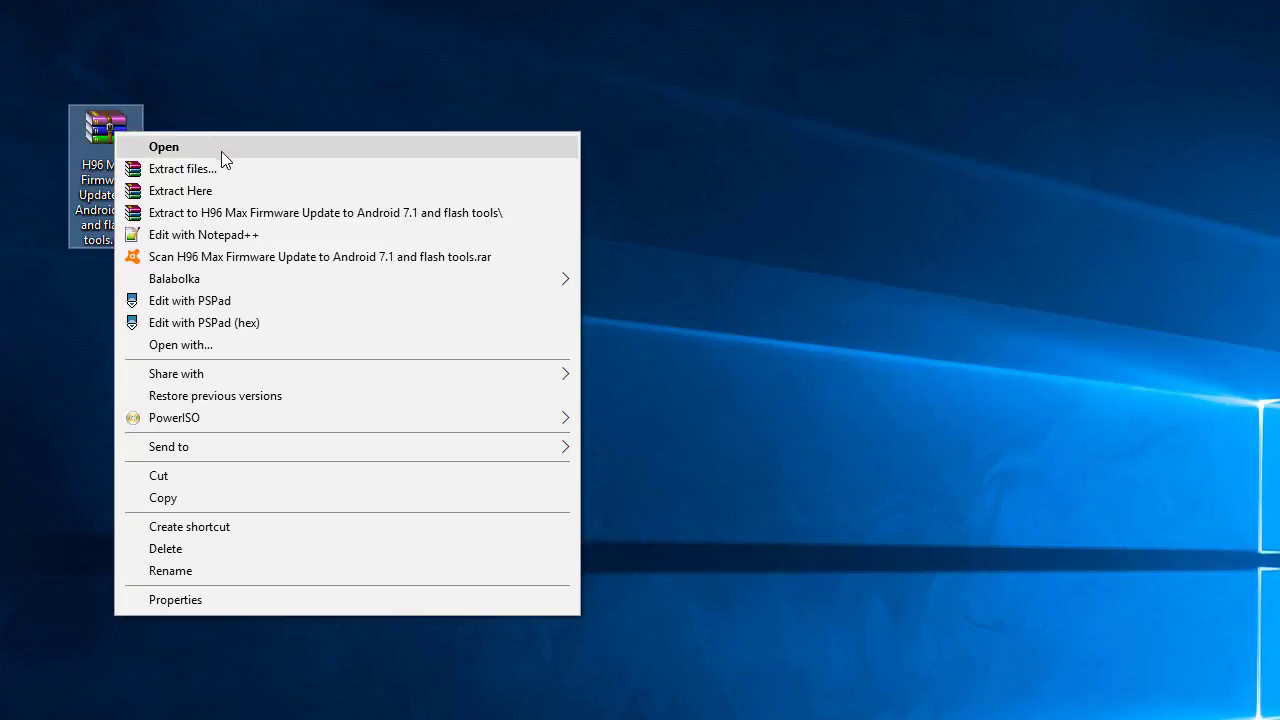
{"action": "left_click", "coordinate": [215, 191]}
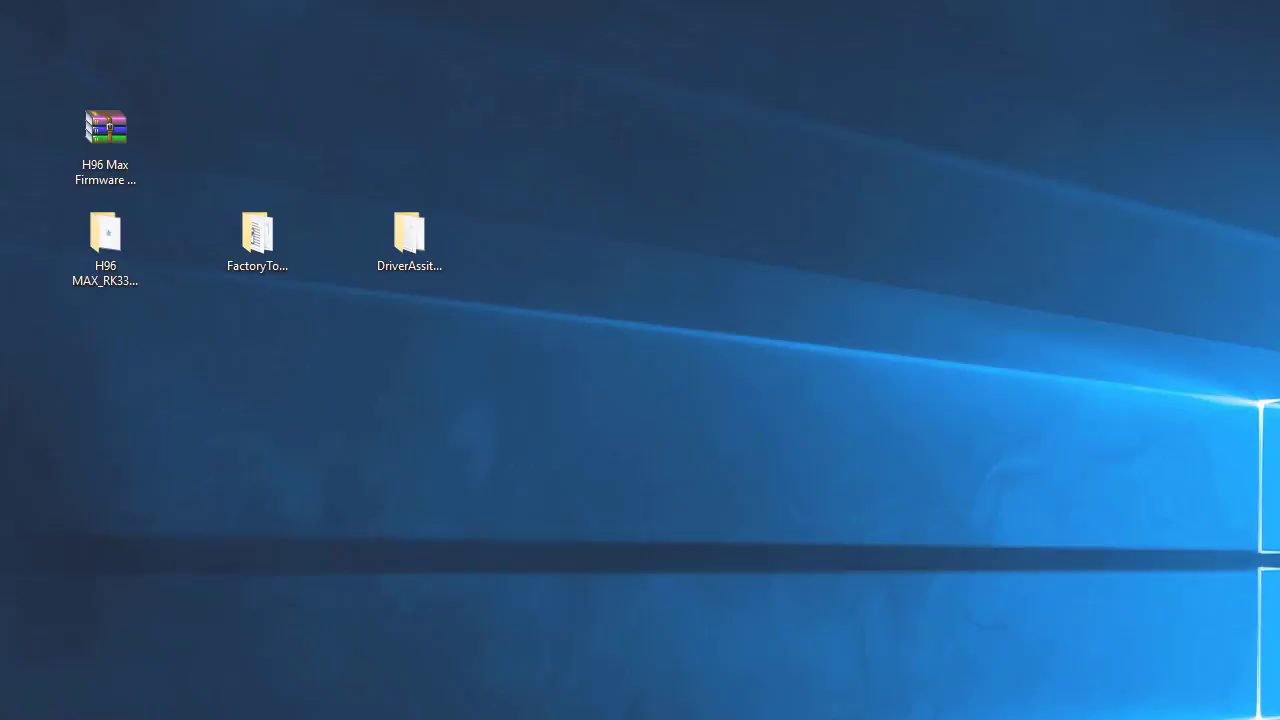
Browse the extracted folders and open the DriverAssitant_v4.4 folder
{"action": "left_click", "coordinate": [123, 257]}
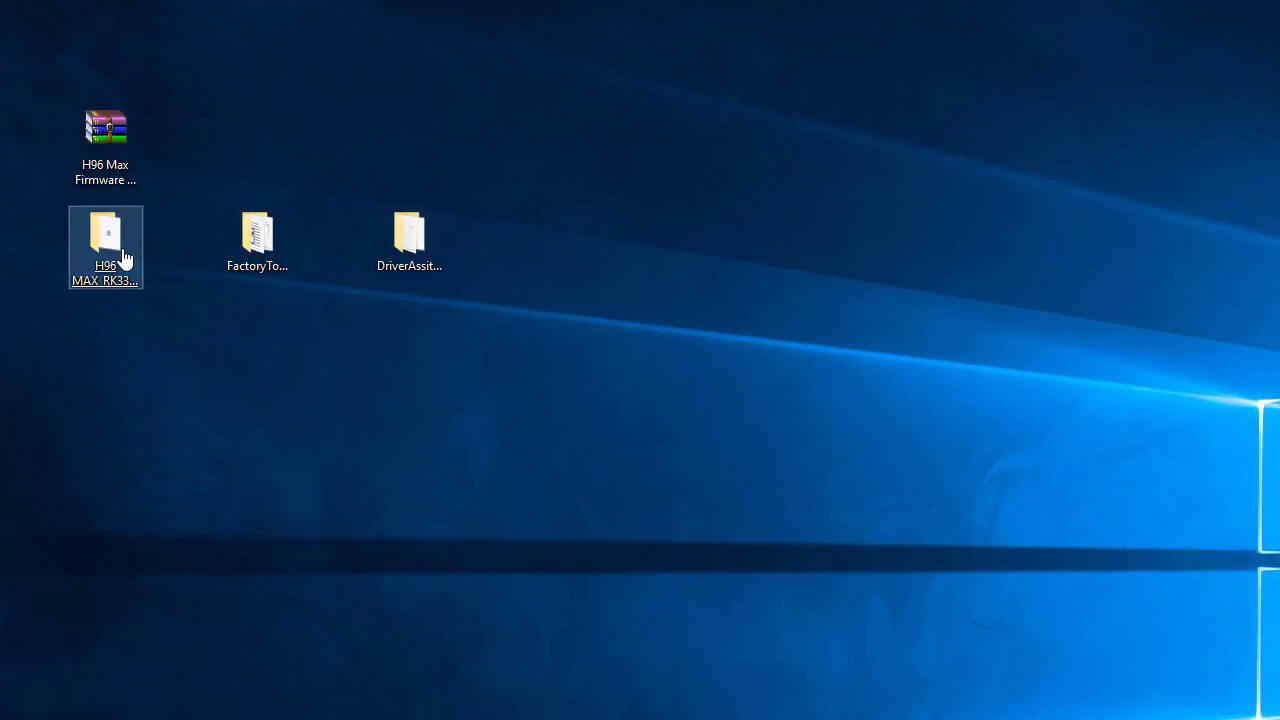
{"action": "left_click", "coordinate": [1121, 126]}
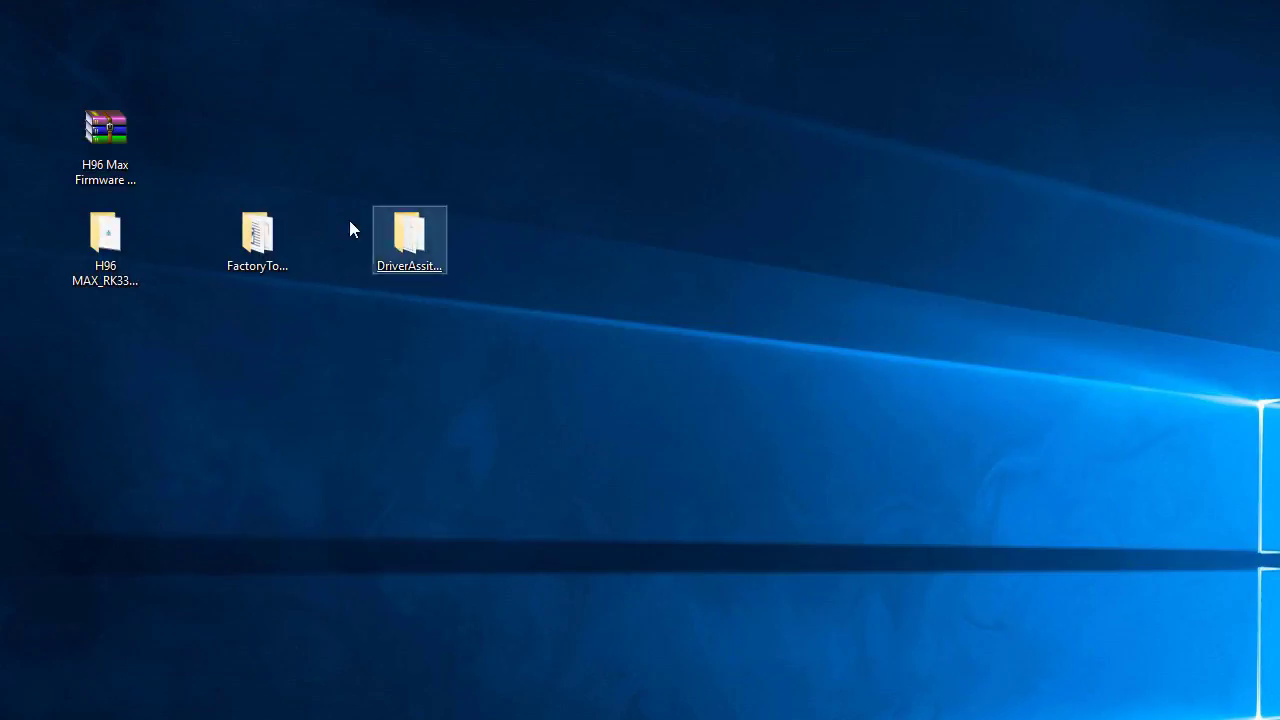
{"action": "left_click", "coordinate": [285, 232]}
{"action": "double_click", "coordinate": [285, 232]}
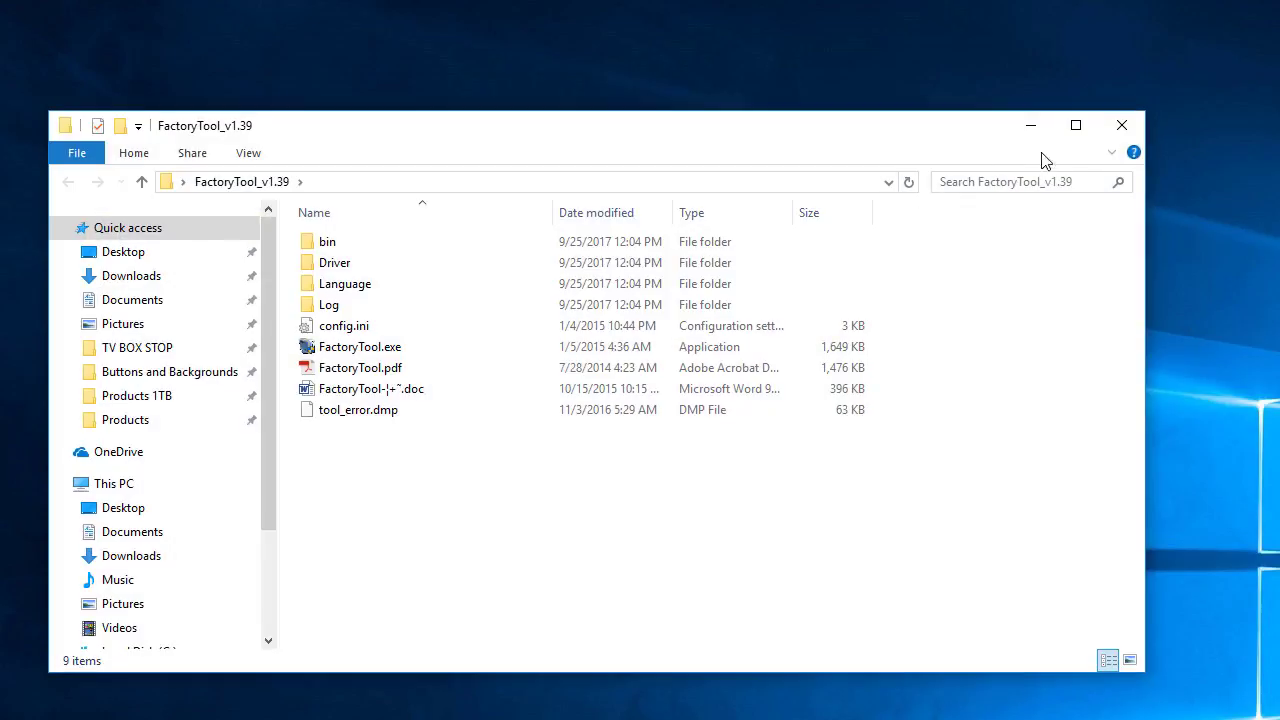
{"action": "left_click", "coordinate": [1121, 127]}
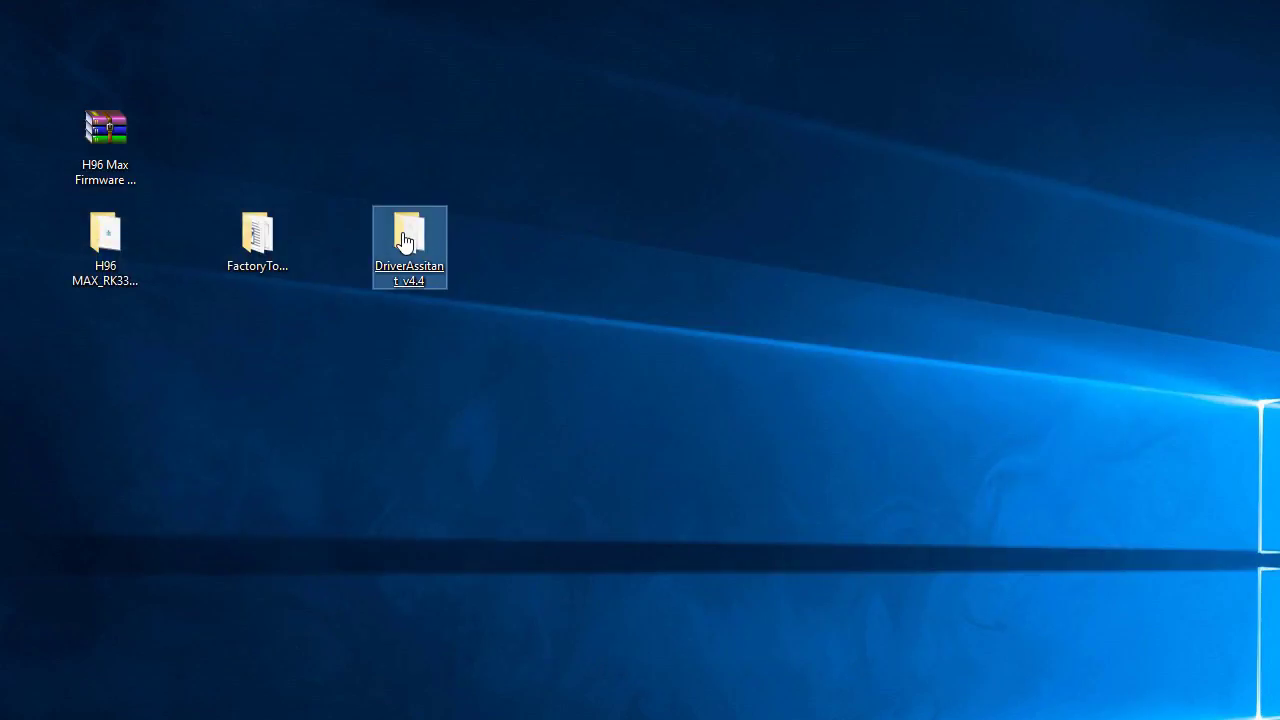
{"action": "double_click", "coordinate": [412, 243]}
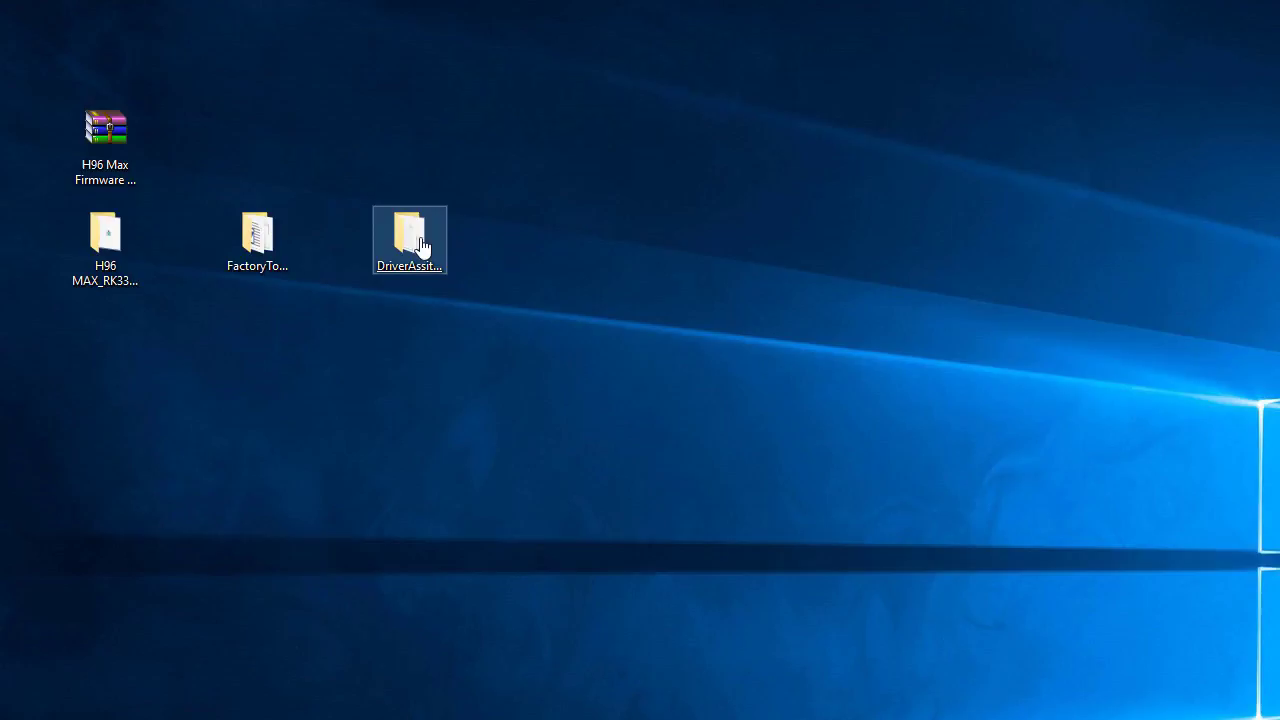
{"action": "double_click", "coordinate": [419, 244]}
{"action": "left_click", "coordinate": [418, 243]}
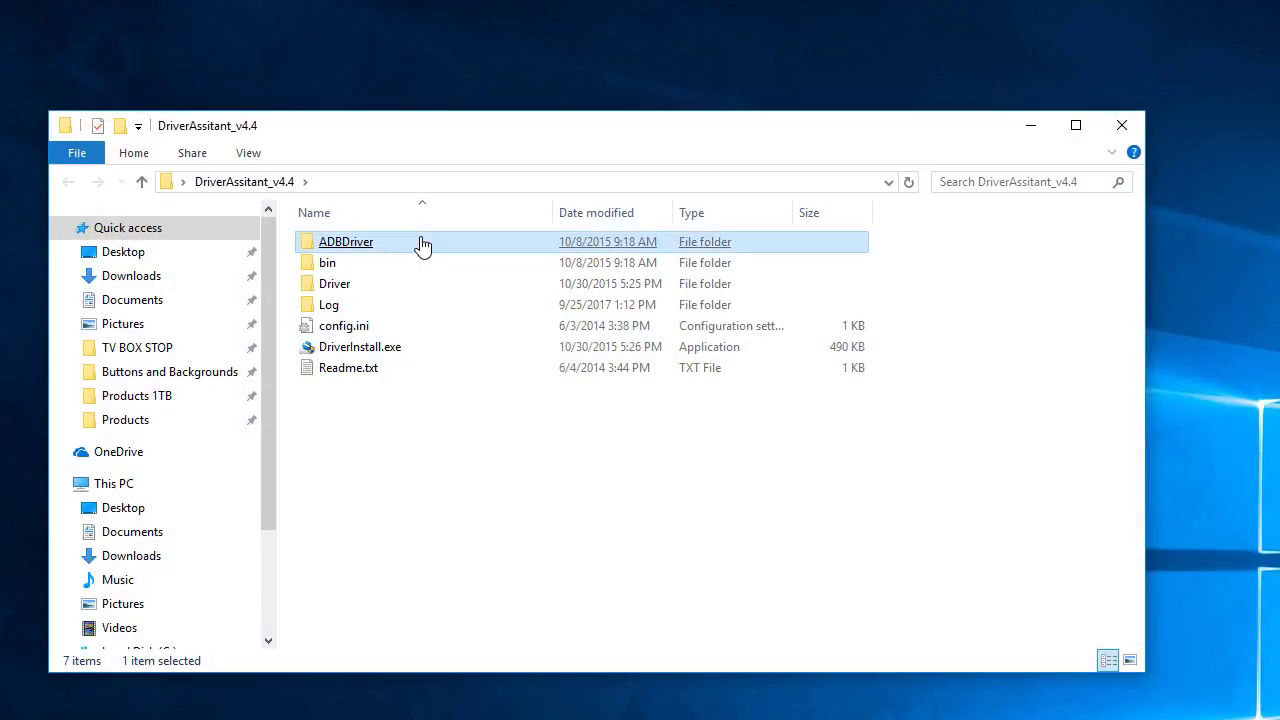
Run DriverInstall.exe, install the Rockchip USB driver and acknowledge the success message
{"action": "left_click", "coordinate": [366, 350]}
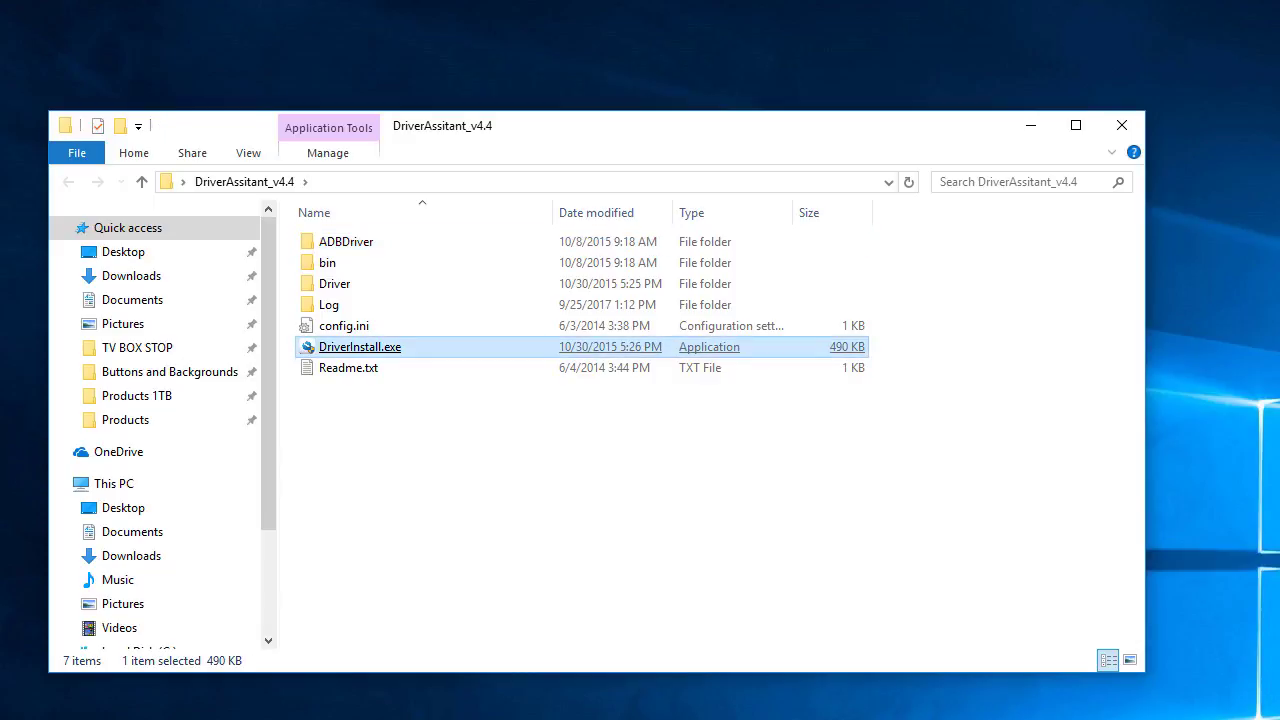
{"action": "key", "text": "Return"}
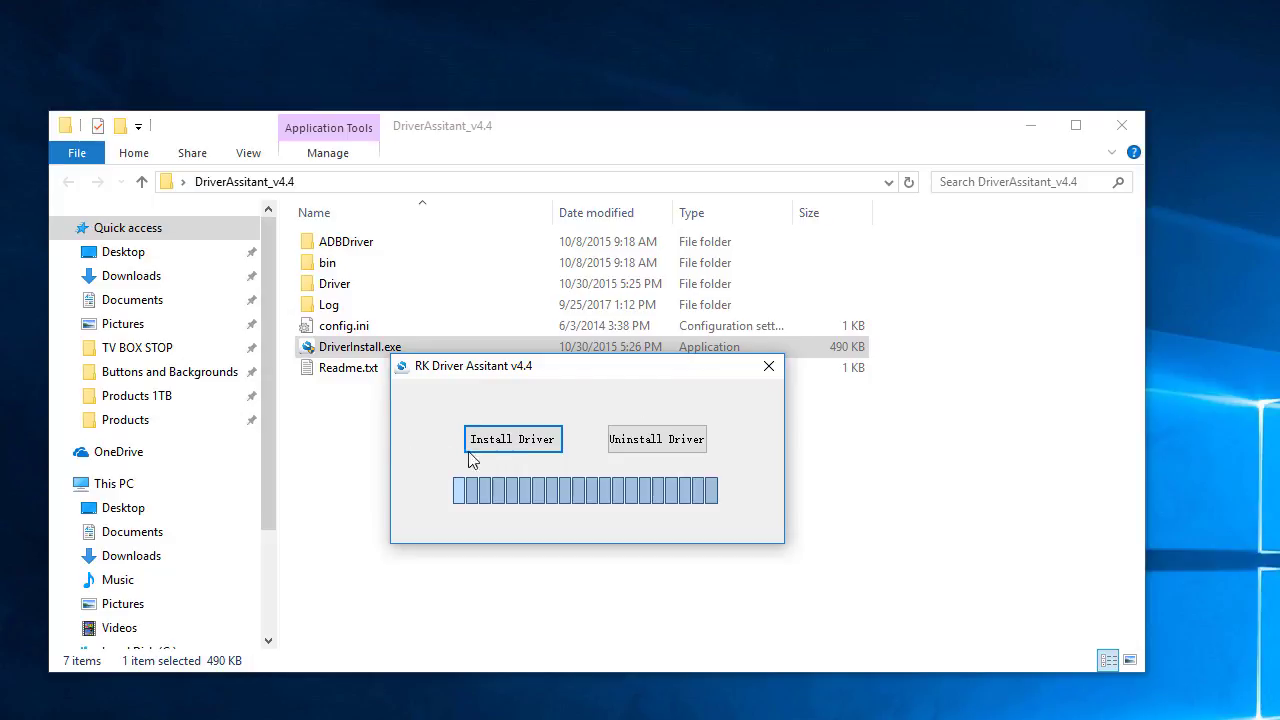
{"action": "left_click", "coordinate": [520, 447]}
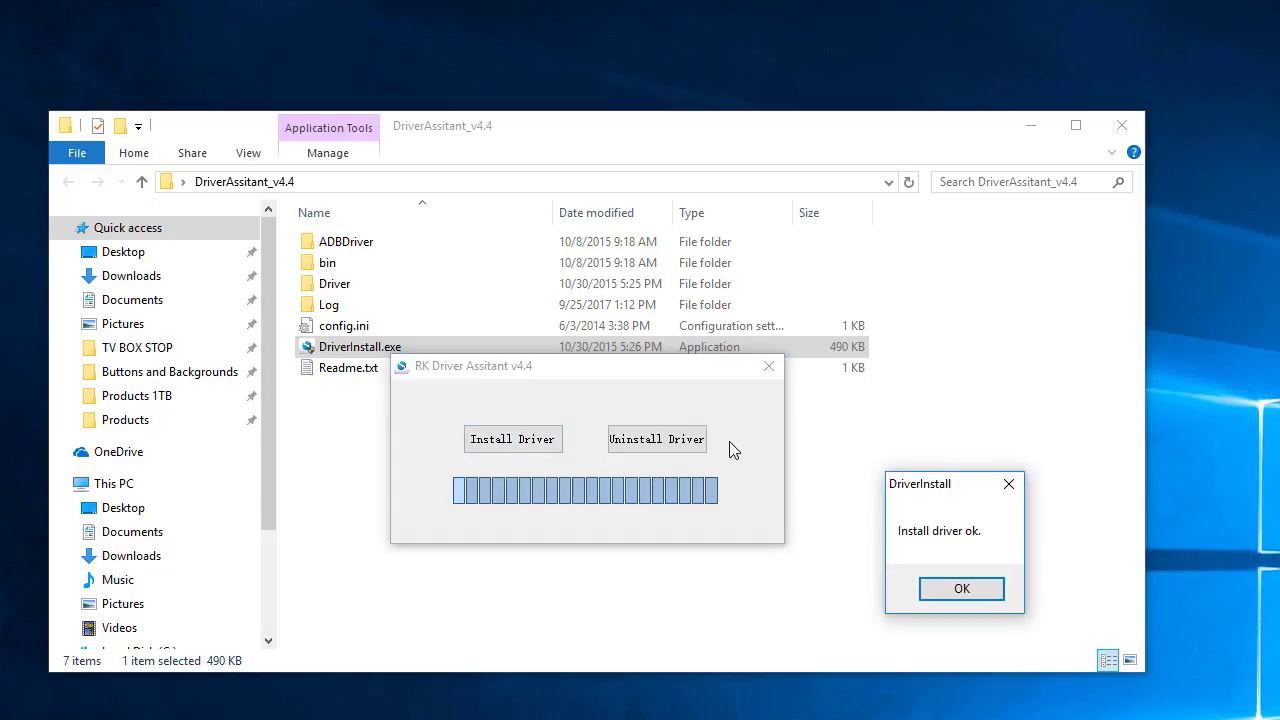
{"action": "left_click", "coordinate": [955, 590]}
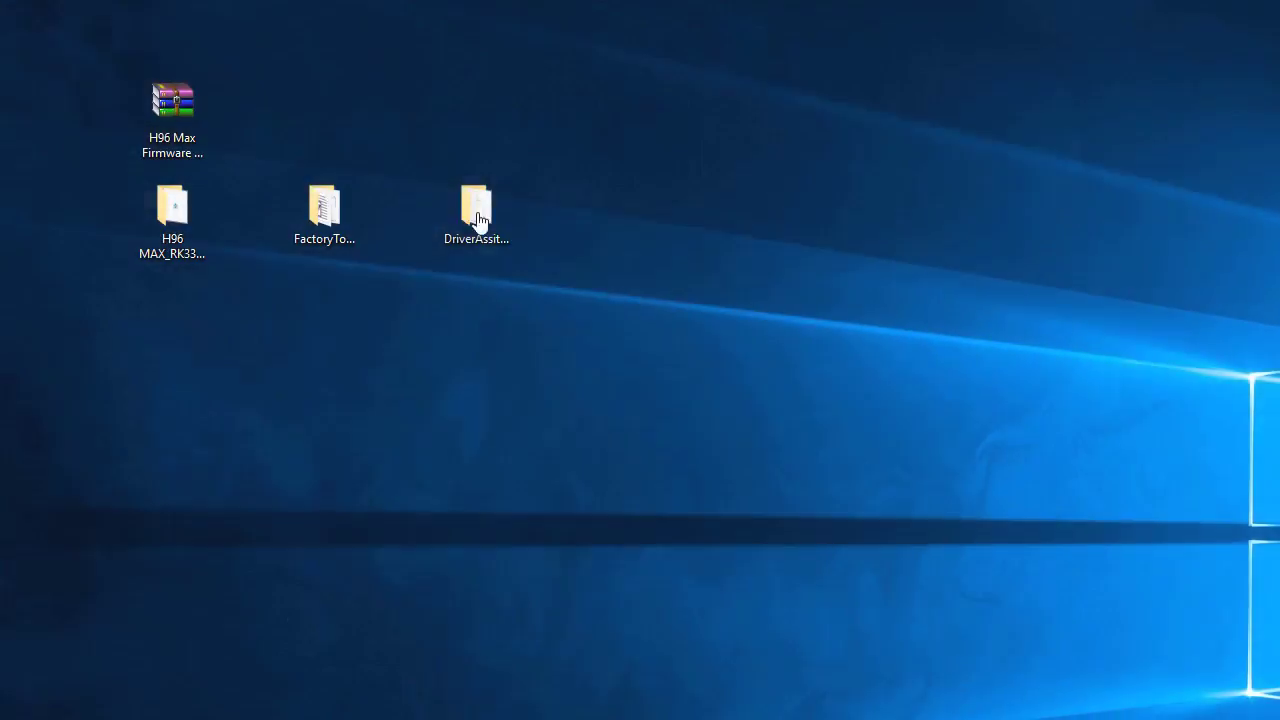
Launch FactoryTool.exe from the FactoryTool_v1.39 folder
{"action": "double_click", "coordinate": [340, 216]}
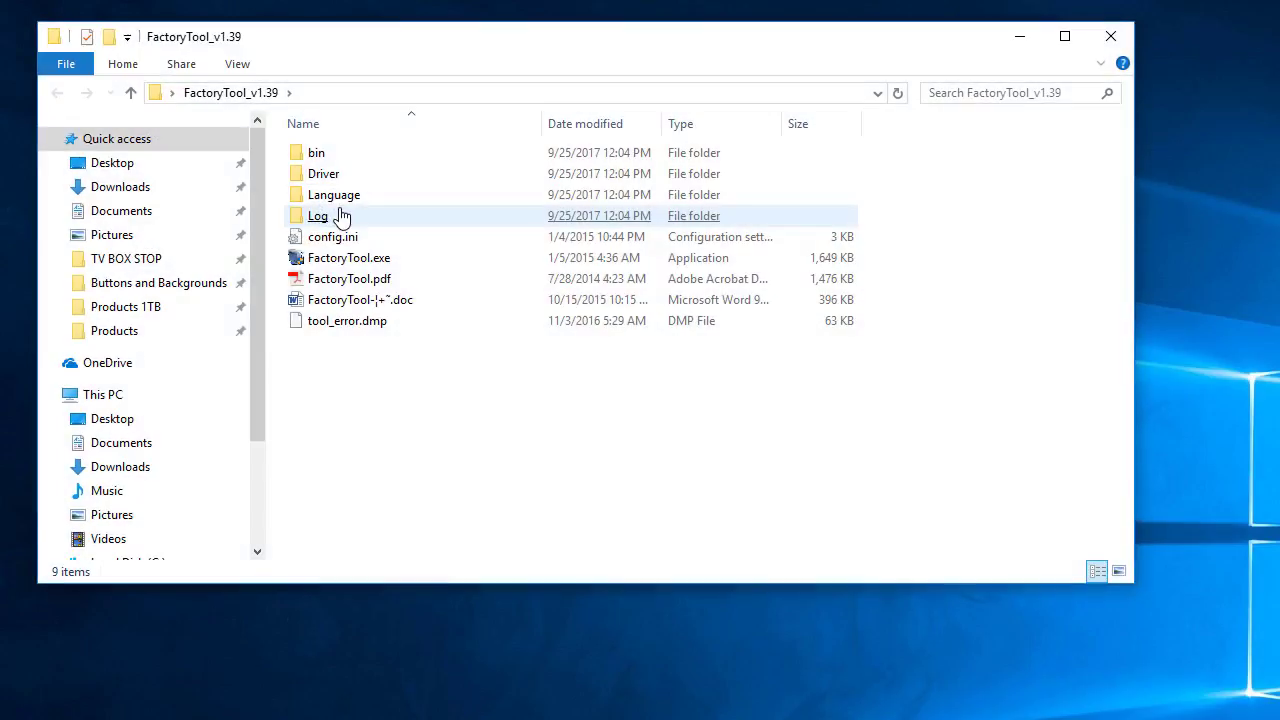
{"action": "left_click", "coordinate": [337, 216]}
{"action": "left_click", "coordinate": [350, 259]}
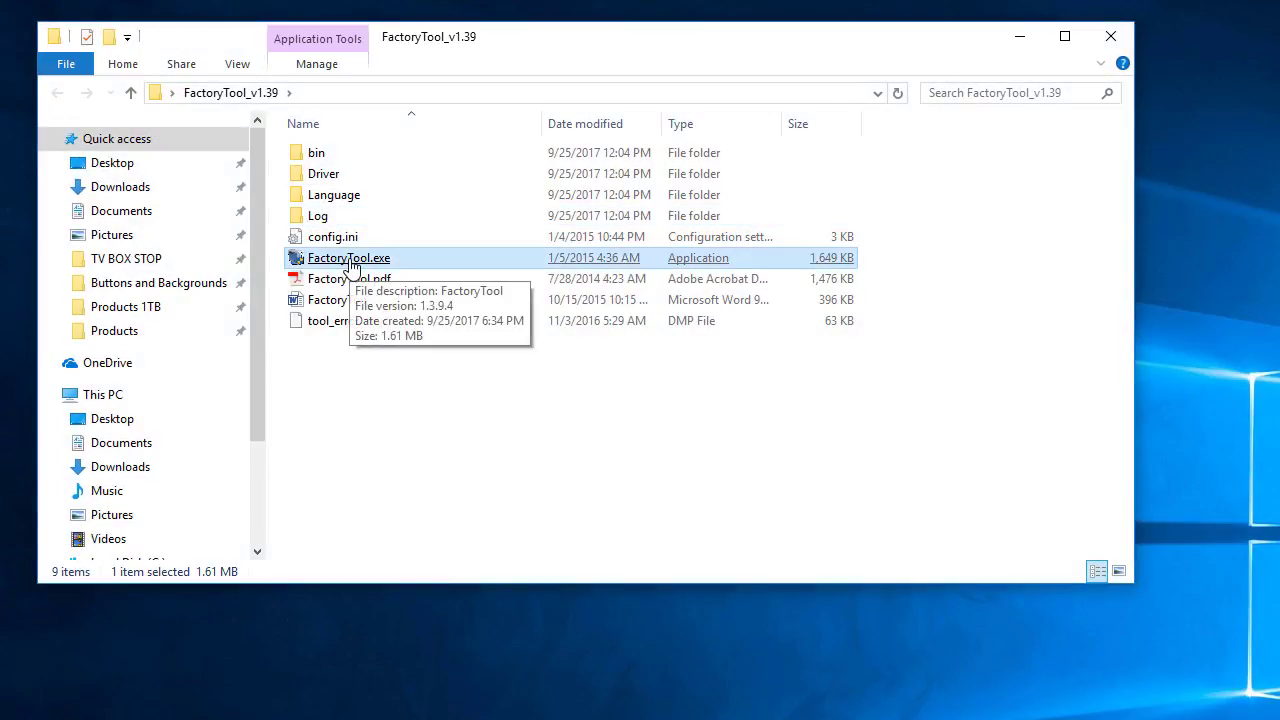
{"action": "double_click", "coordinate": [350, 259]}
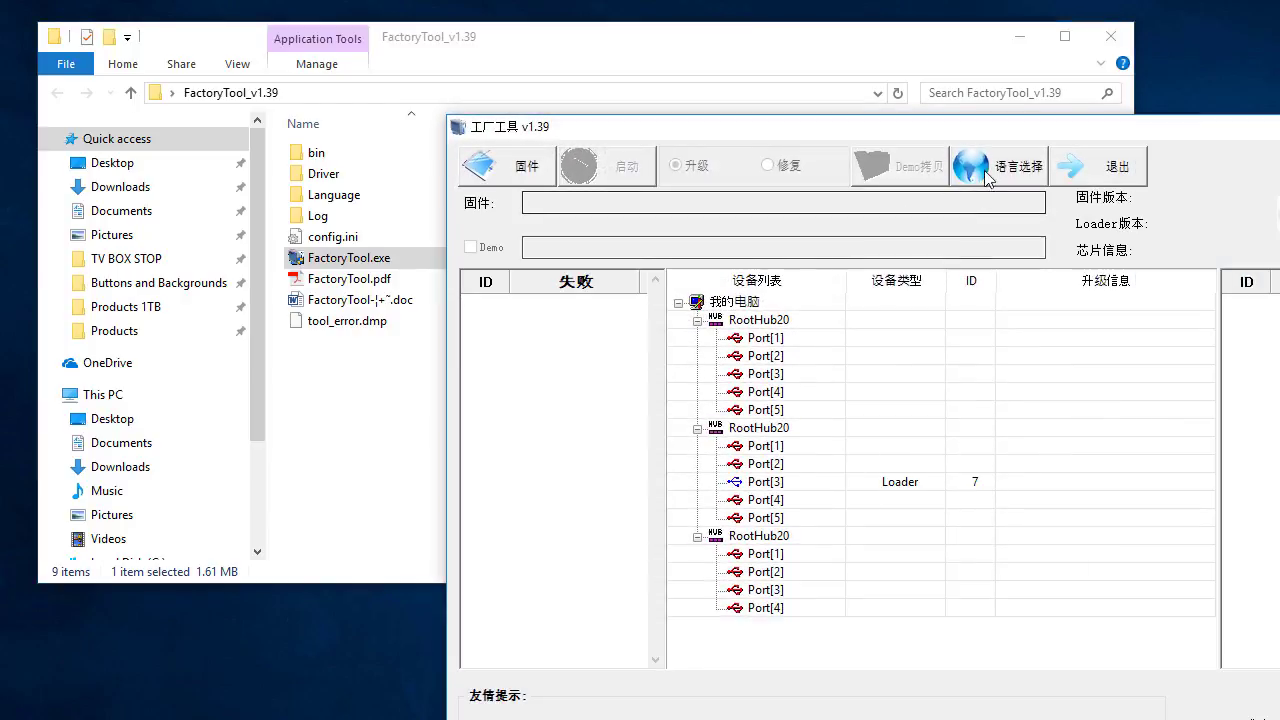
Switch the interface language to English and reposition the window so every panel shows
{"action": "left_click", "coordinate": [987, 177]}
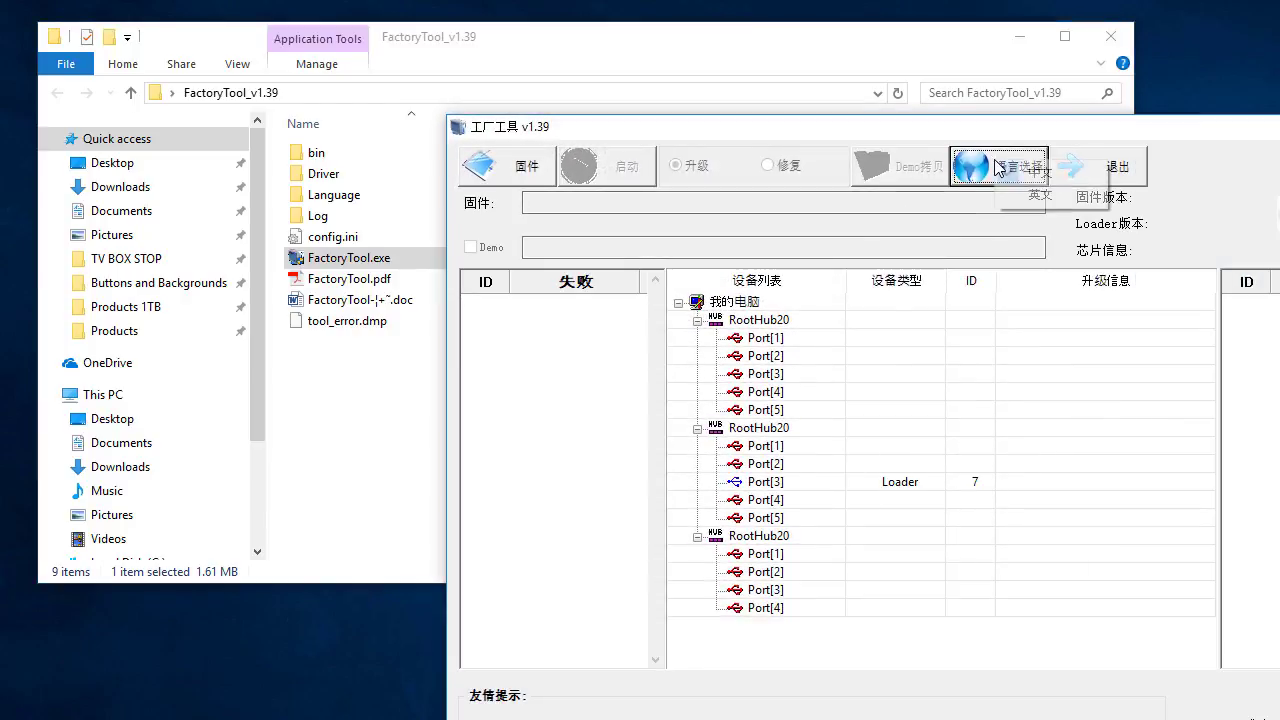
{"action": "left_click", "coordinate": [1036, 196]}
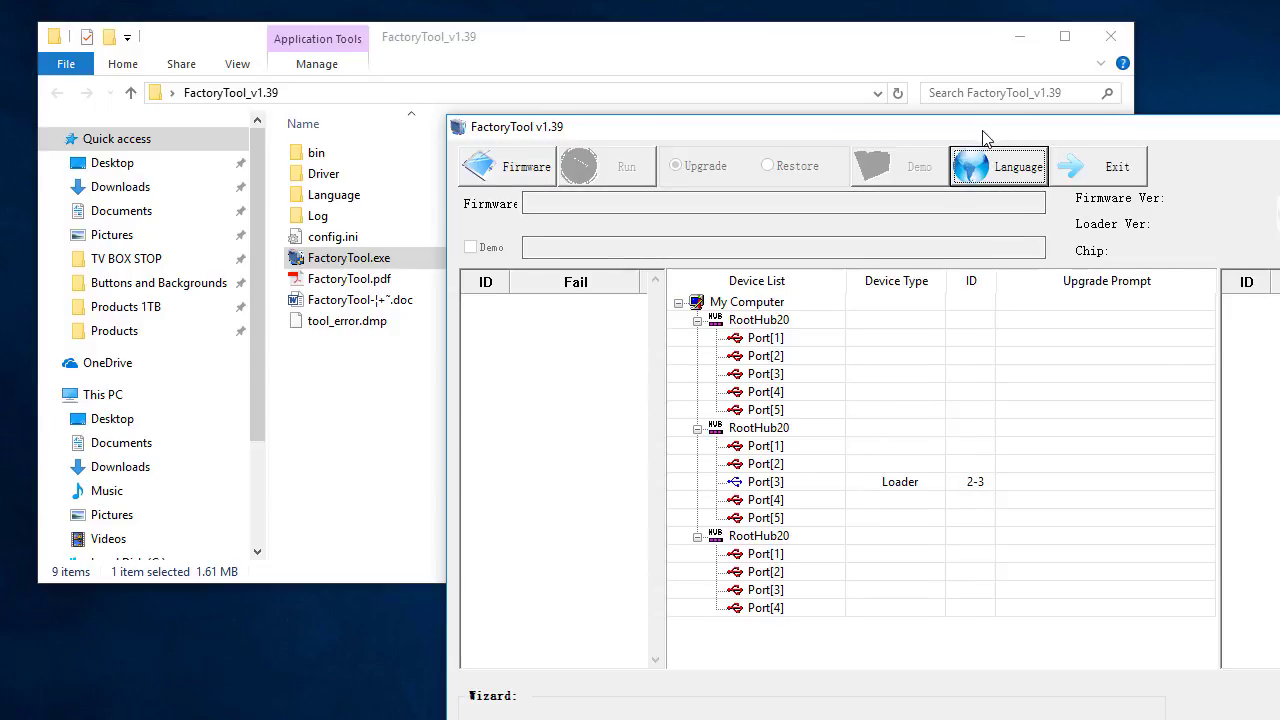
{"action": "left_click_drag", "start_coordinate": [975, 133], "coordinate": [790, 42]}
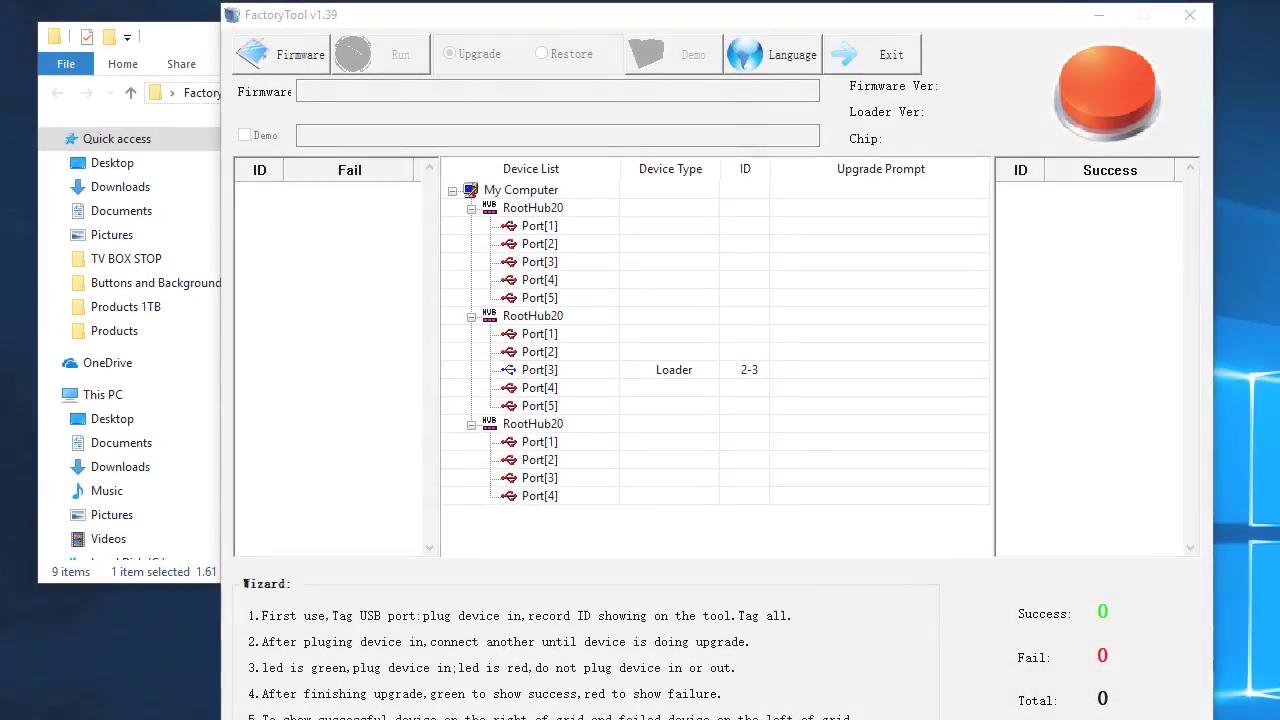
Load rk3399_H96_4+32G_max_170526.img from the Desktop's H96 MAX folder as the firmware
{"action": "left_click", "coordinate": [305, 62]}
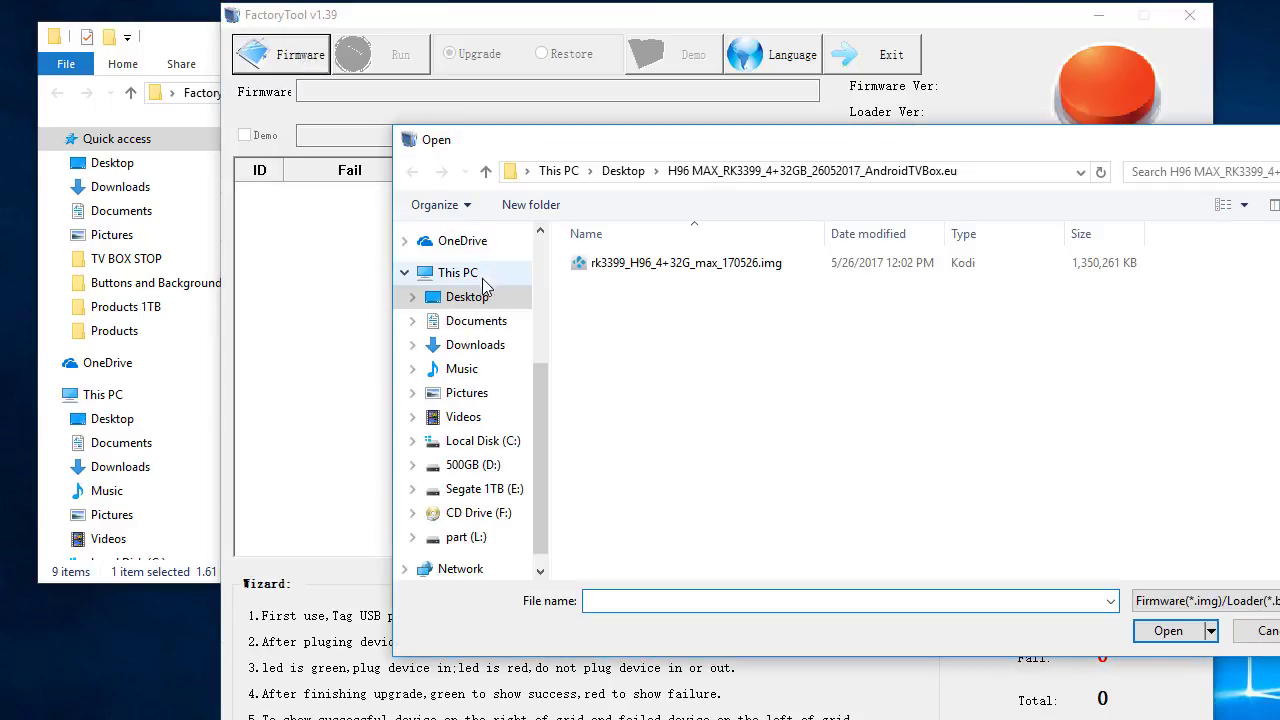
{"action": "left_click", "coordinate": [478, 307]}
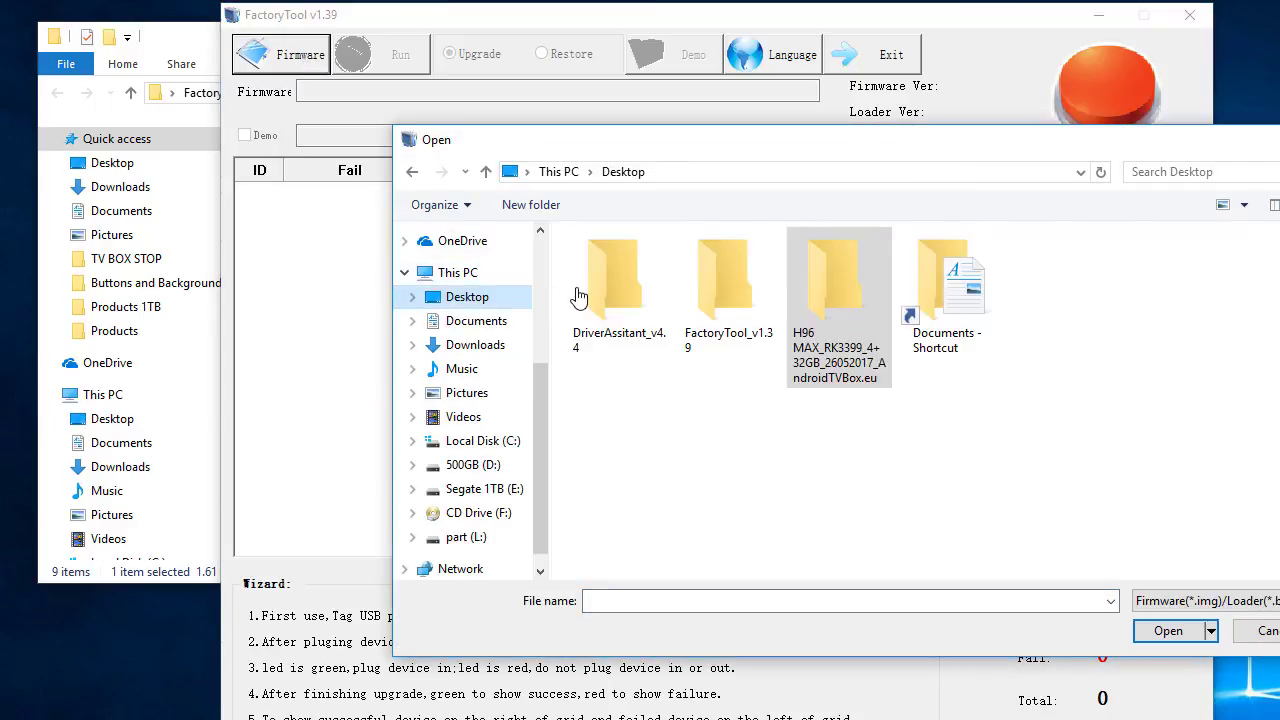
{"action": "double_click", "coordinate": [840, 300]}
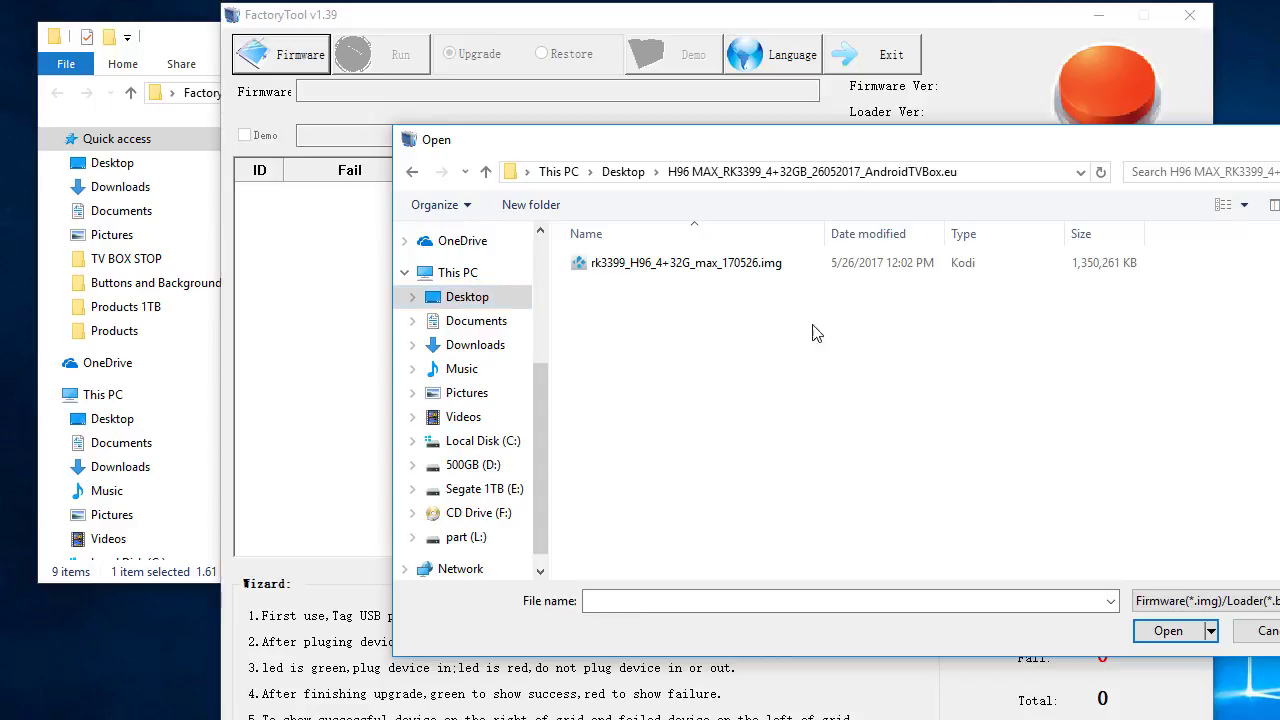
{"action": "left_click", "coordinate": [707, 270]}
{"action": "double_click", "coordinate": [707, 270]}
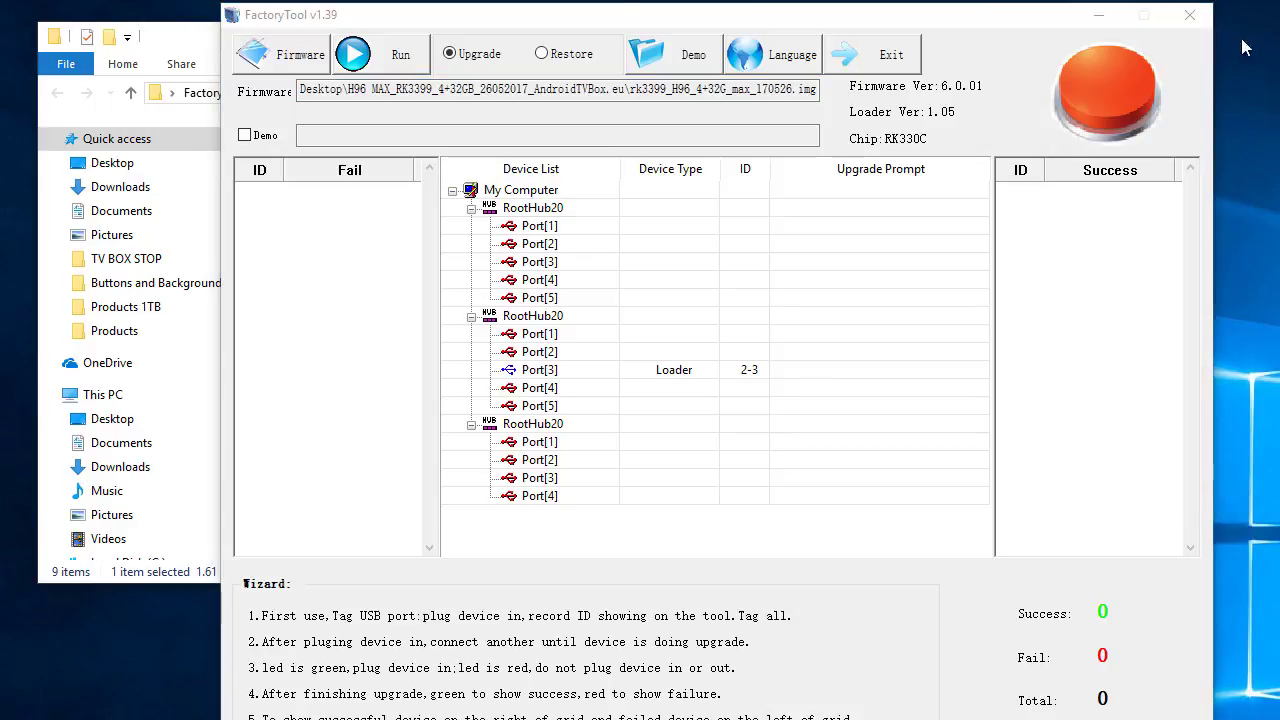
Flash the box until one success is logged, then stop and exit FactoryTool
{"action": "left_click", "coordinate": [396, 58]}
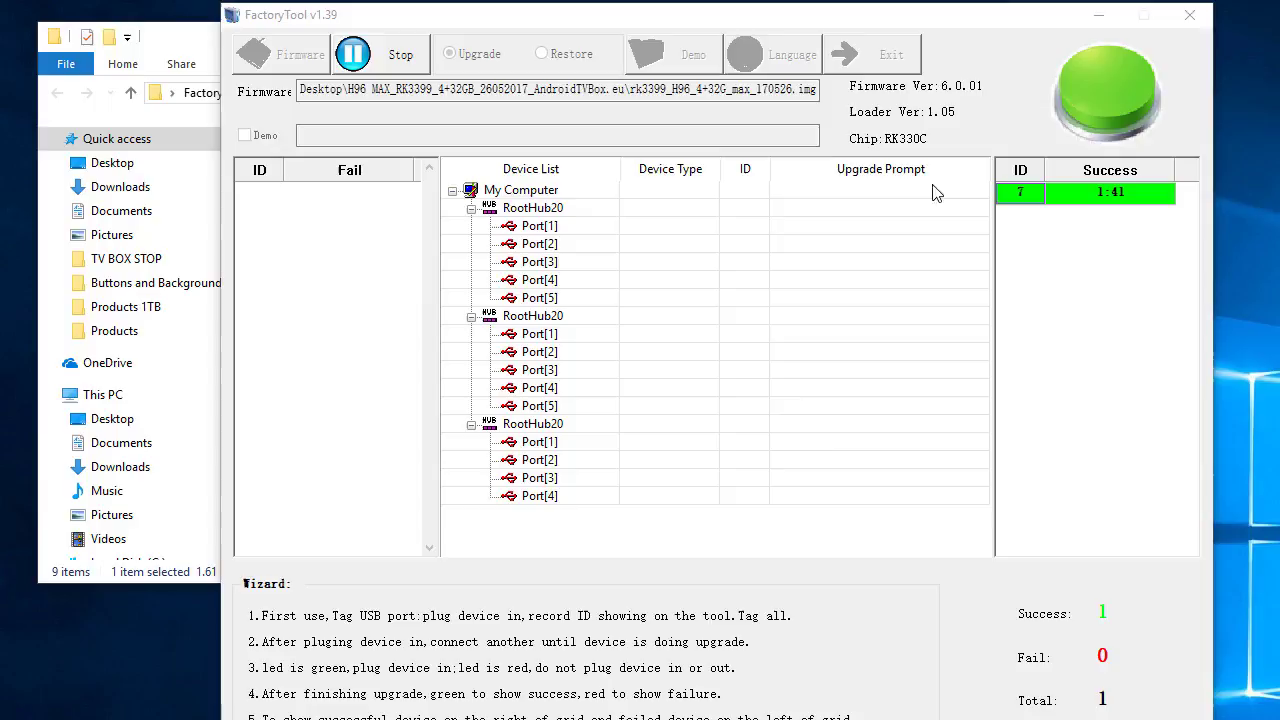
{"action": "left_click", "coordinate": [395, 56]}
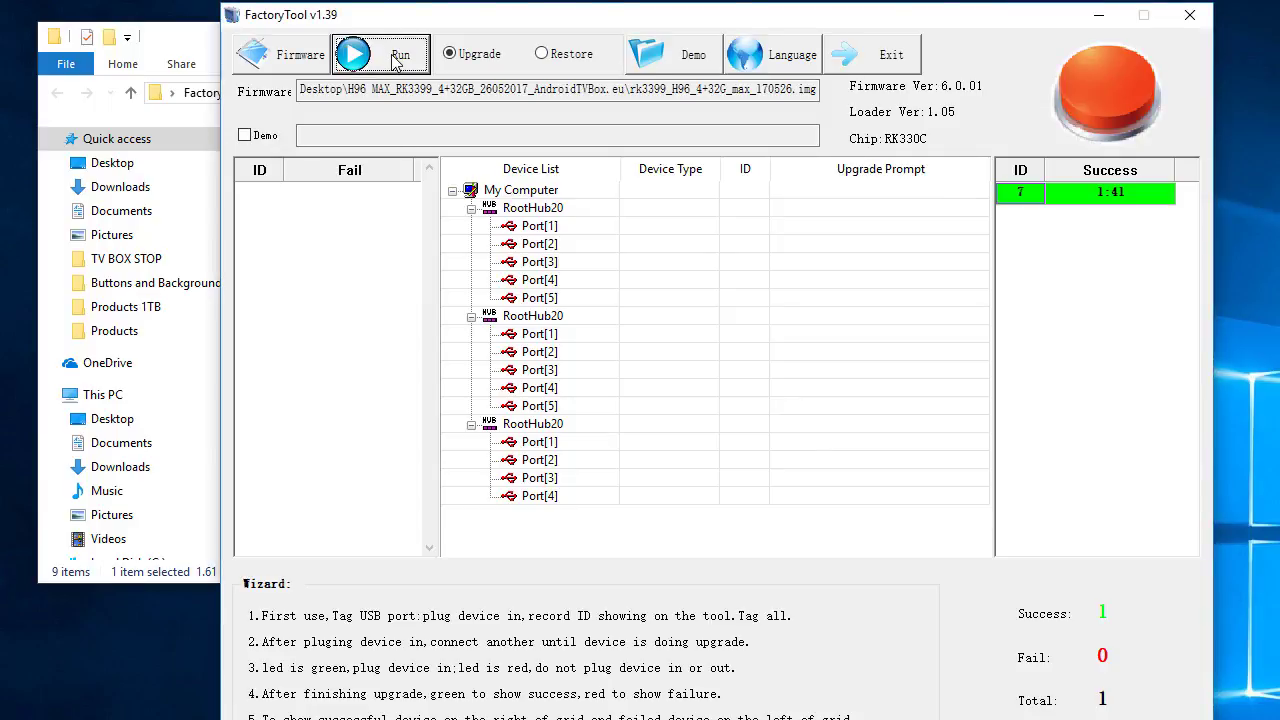
{"action": "left_click", "coordinate": [890, 58]}
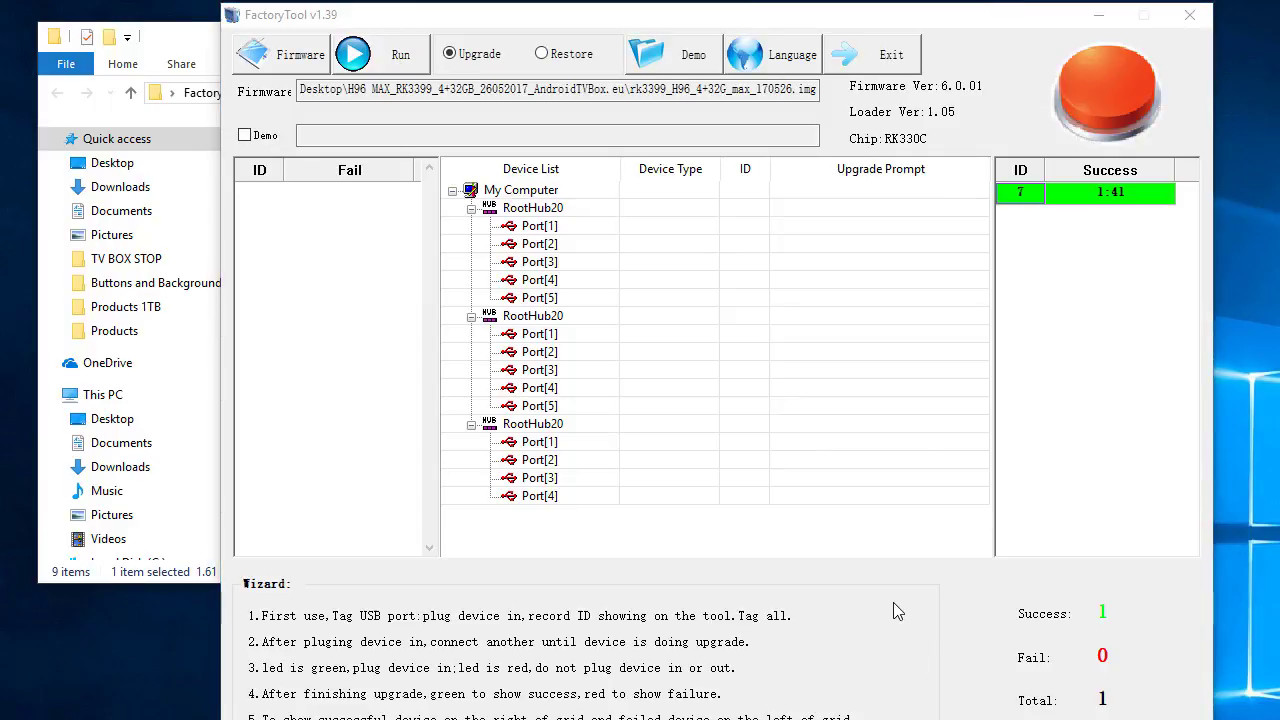
{"action": "left_click", "coordinate": [870, 60]}
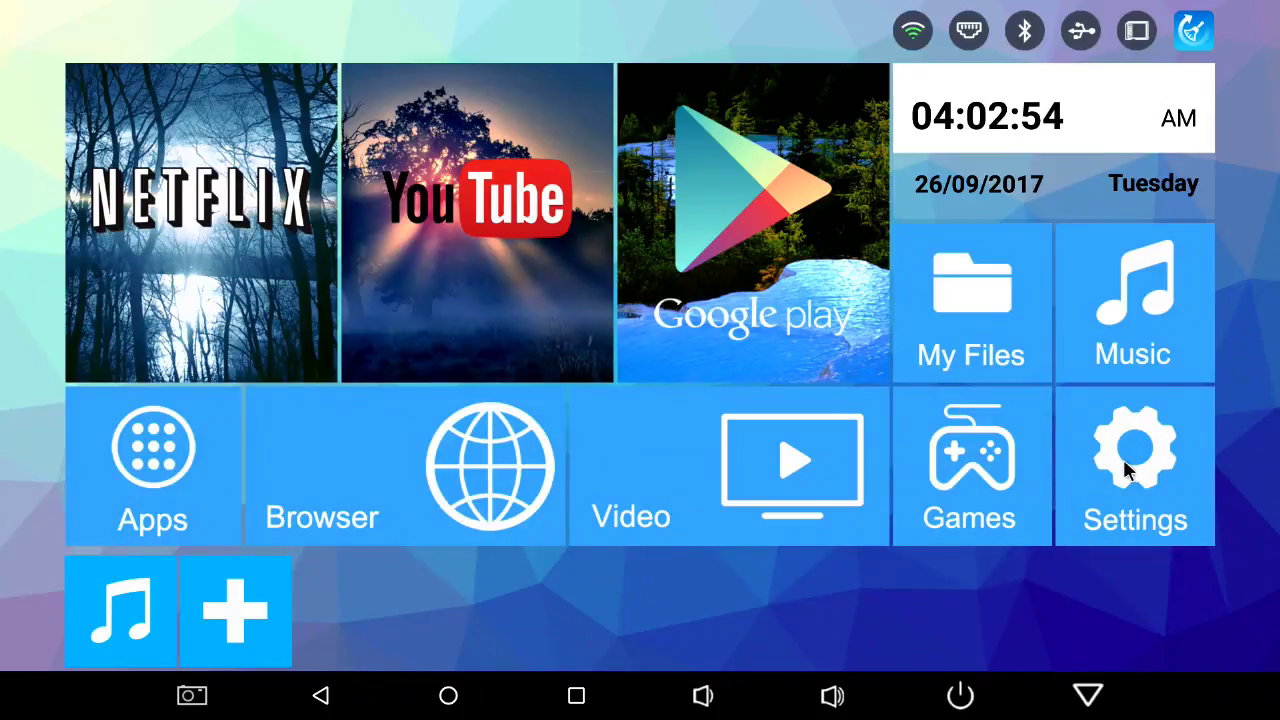
{"action": "left_click", "coordinate": [1127, 470]}
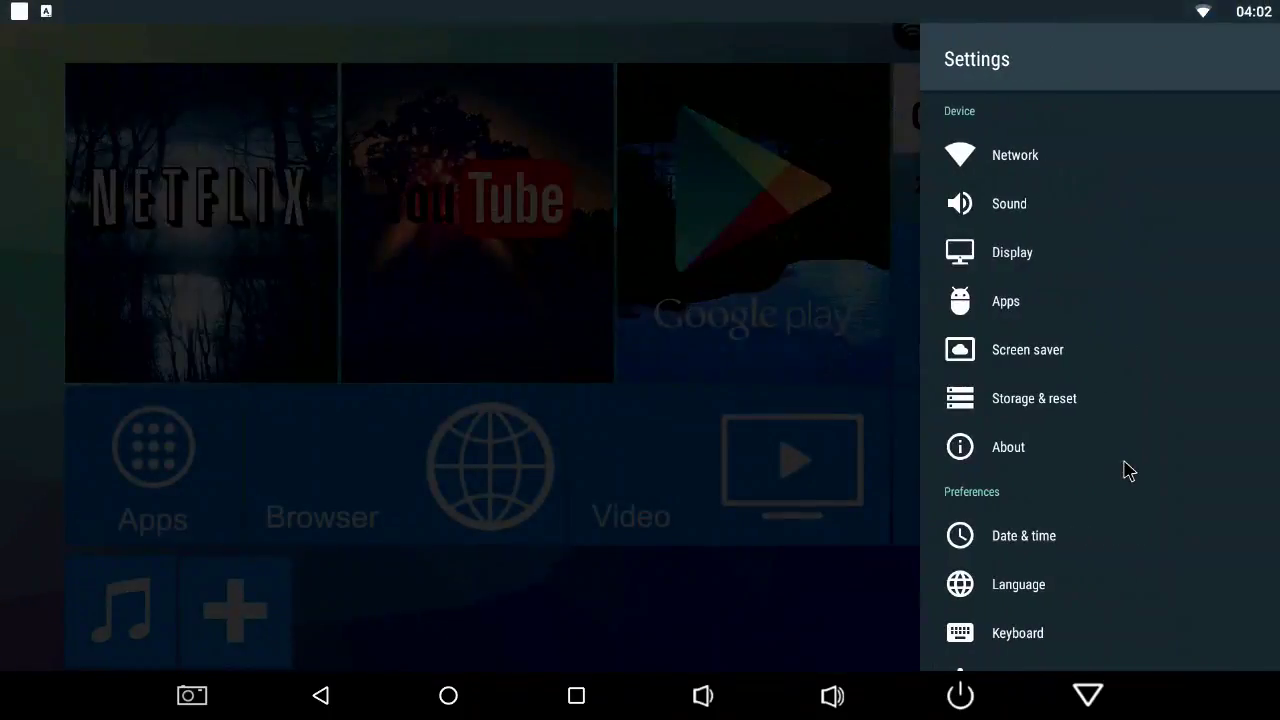
{"action": "left_click", "coordinate": [1015, 450]}
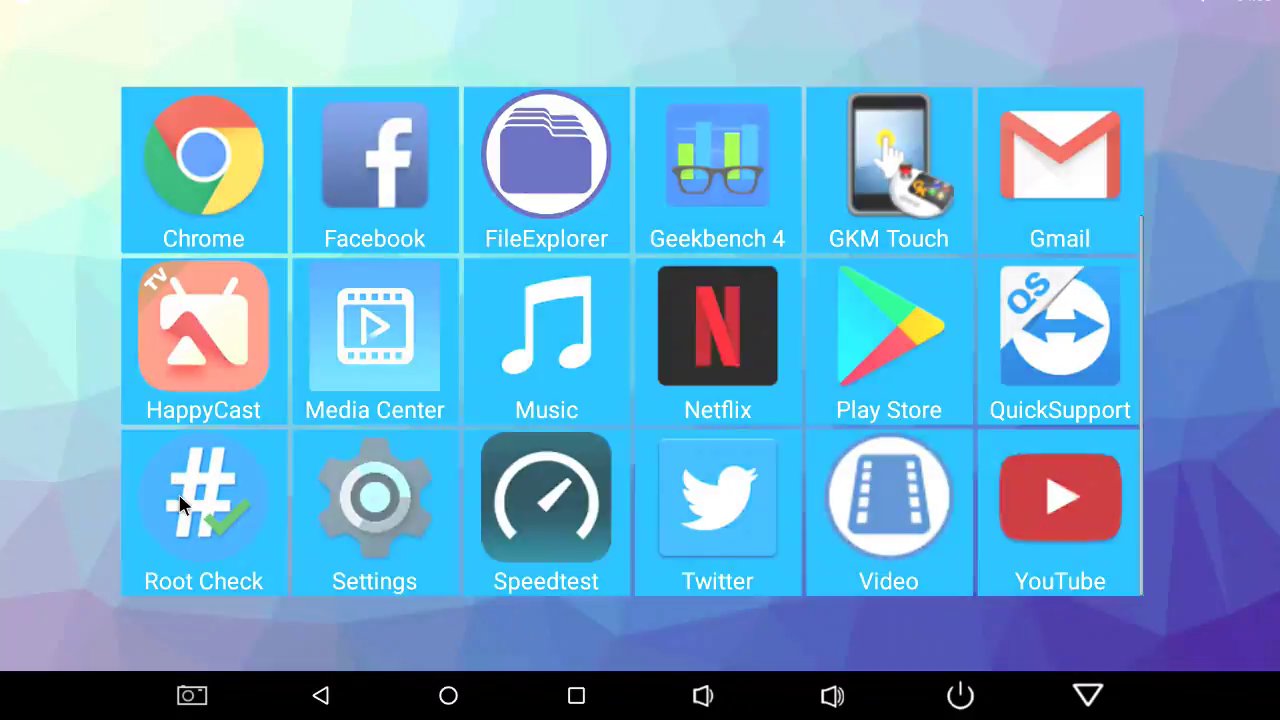
{"action": "left_click", "coordinate": [180, 505]}
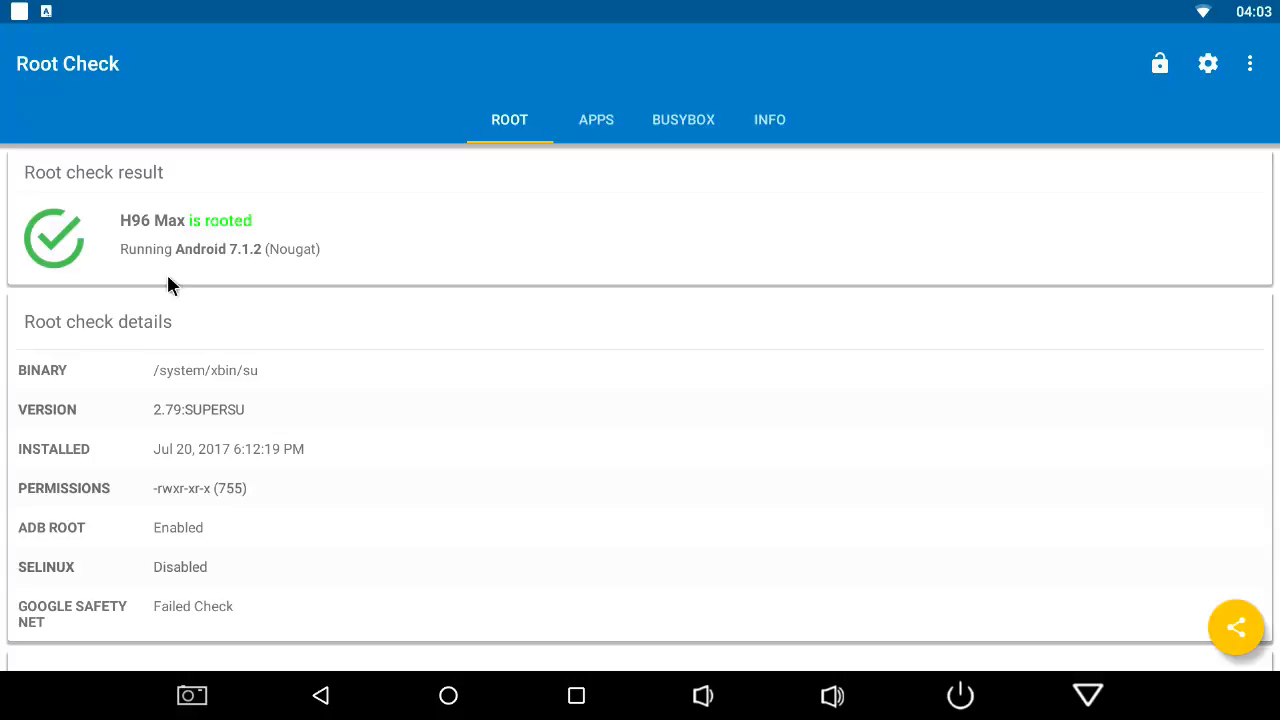
{"action": "right_click", "coordinate": [200, 380]}
{"action": "right_click", "coordinate": [199, 385]}
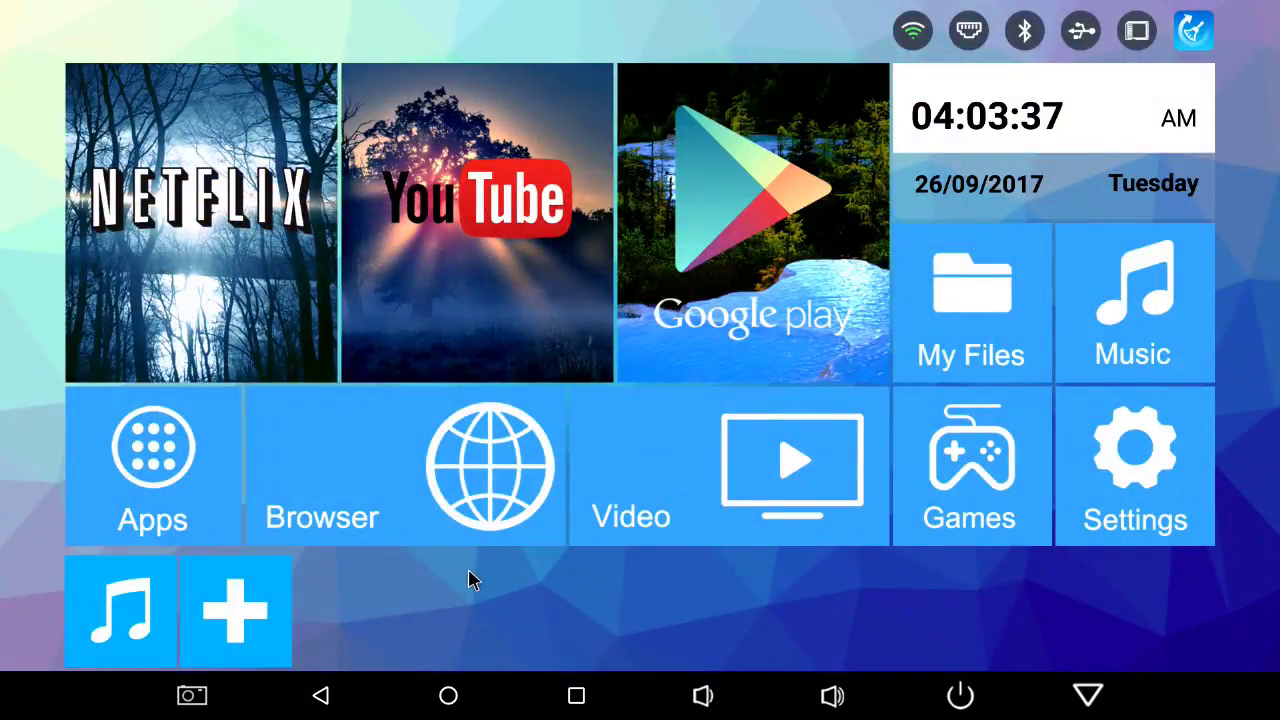